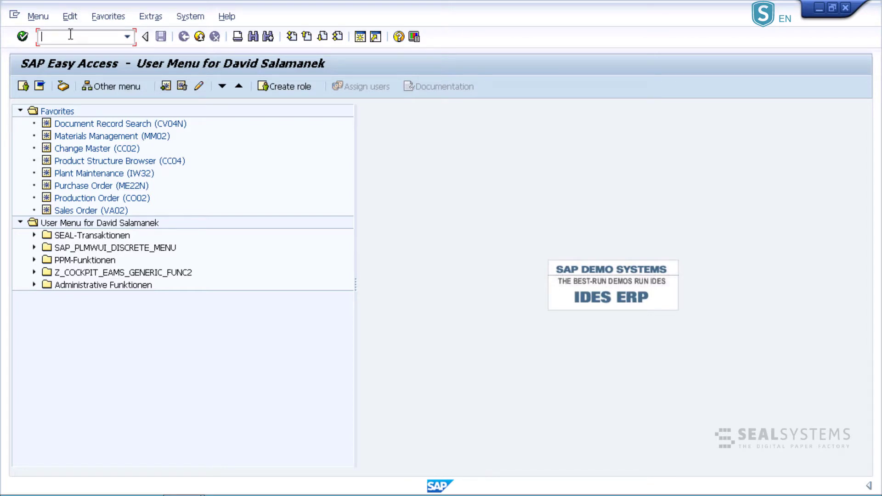
# Step: Load maintenance order 819700 through CO02 to show its pump maintenance header data
pyautogui.write('co02')
pyautogui.press('Return')
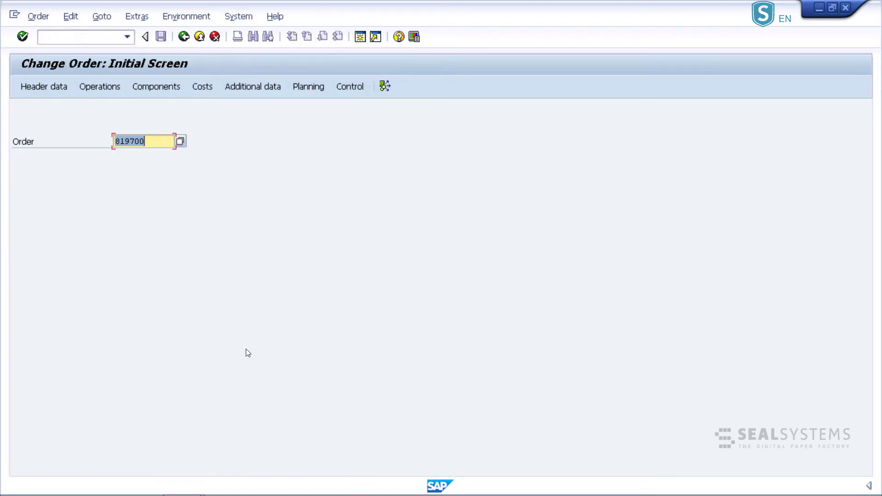
pyautogui.press('Return')
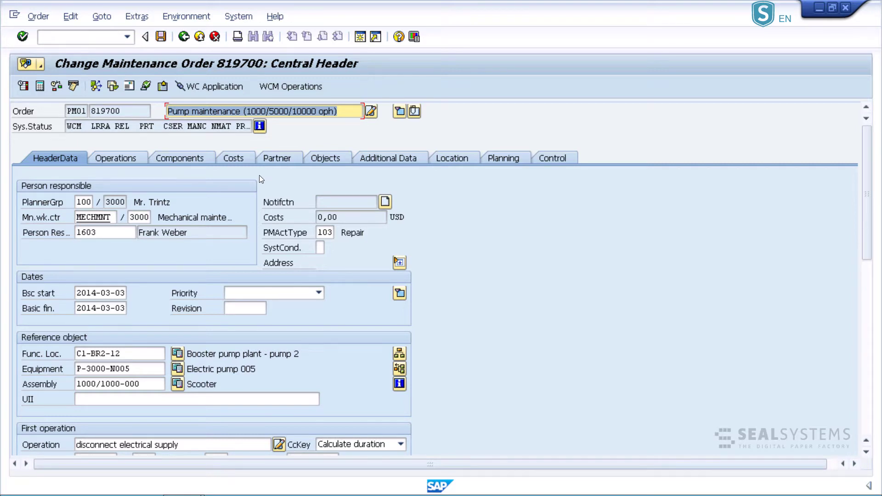
pyautogui.click(117, 155)
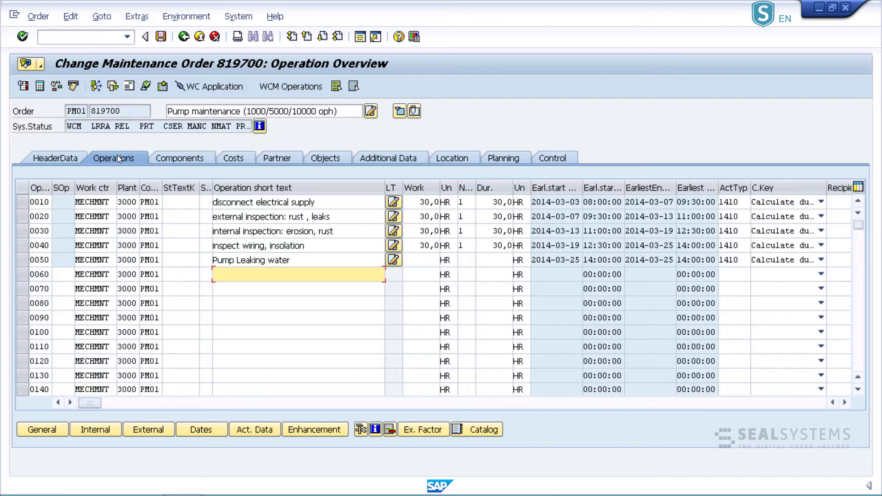
pyautogui.click(23, 202)
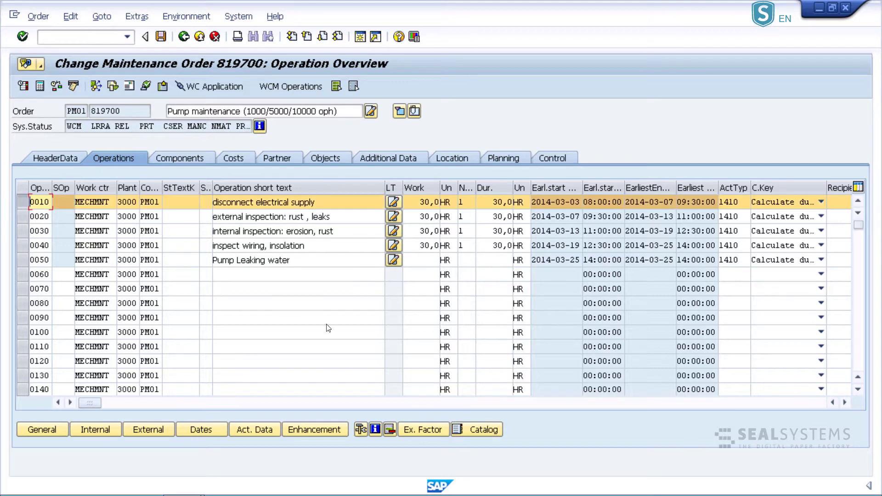
pyautogui.click(360, 429)
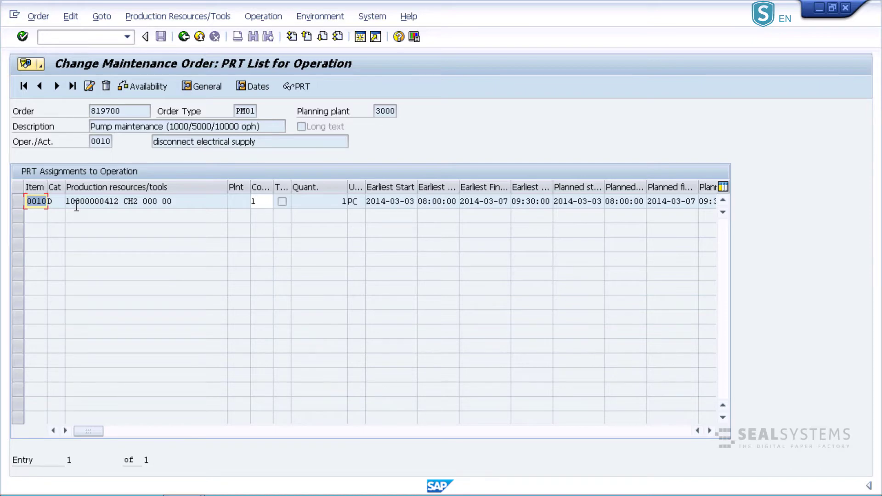
pyautogui.doubleClick(171, 198)
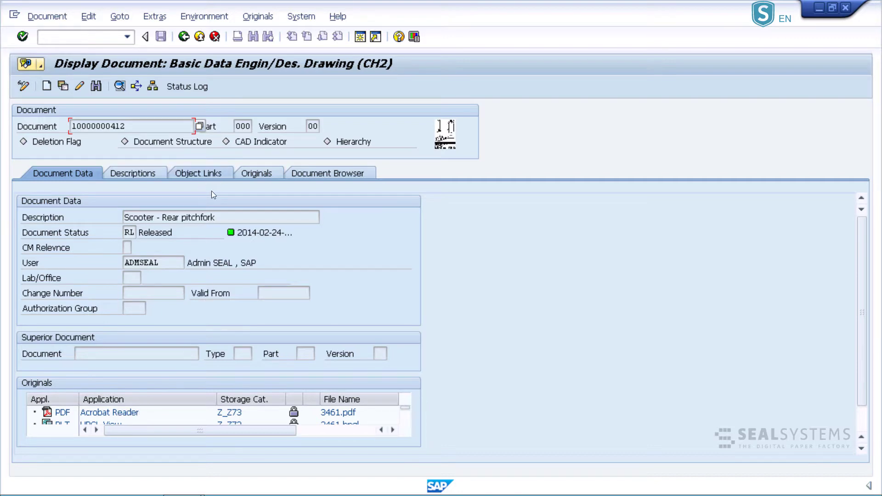
pyautogui.click(184, 37)
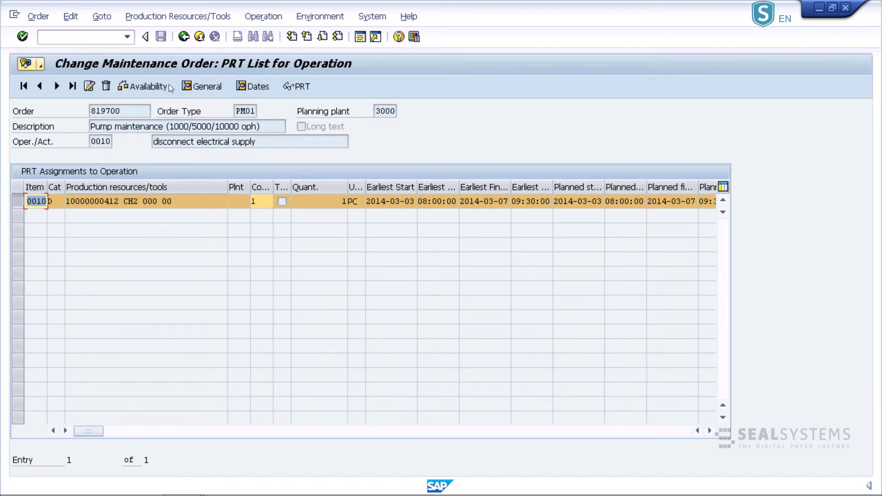
pyautogui.click(184, 36)
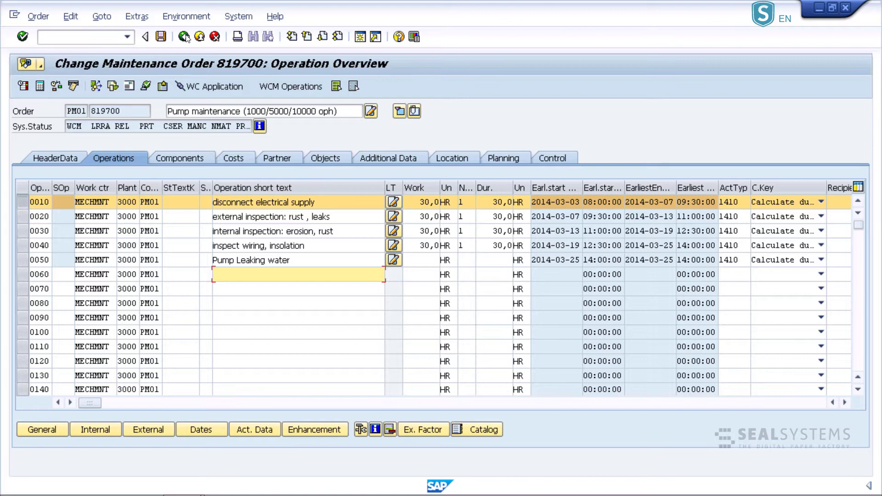
# Step: Check that order 819700 has no components, then return to its header data for C1-BR2-12
pyautogui.click(58, 158)
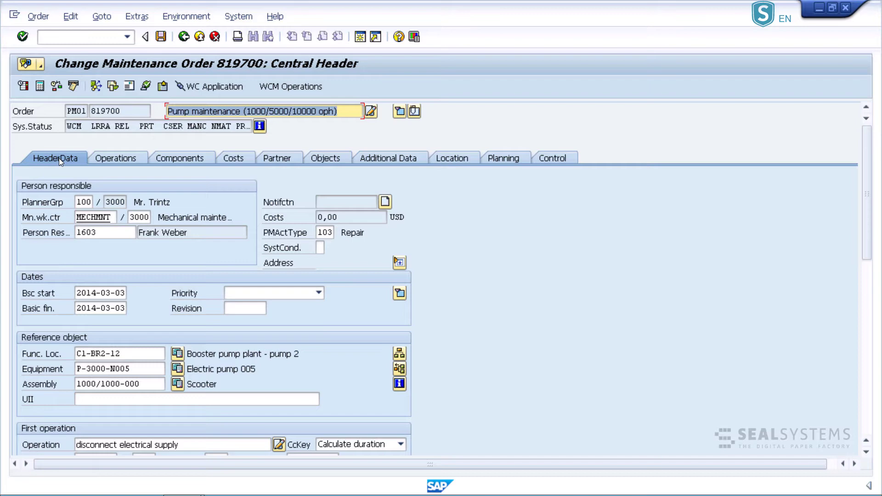
pyautogui.click(167, 158)
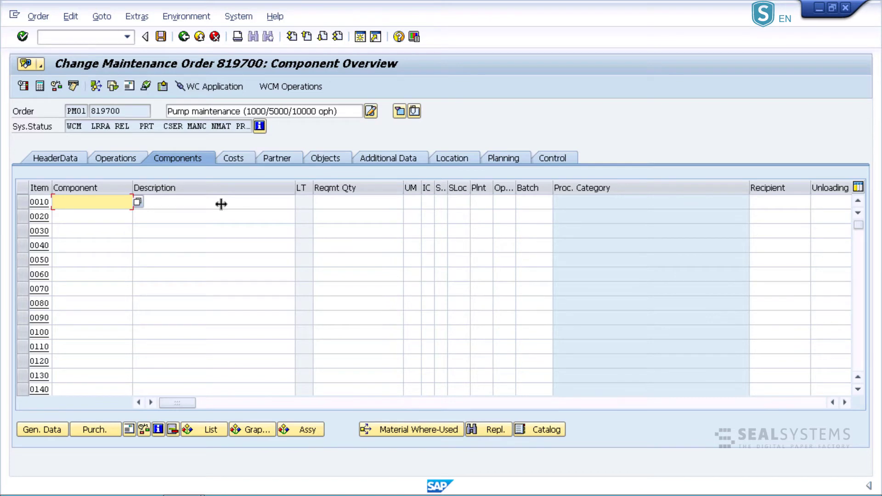
pyautogui.click(57, 159)
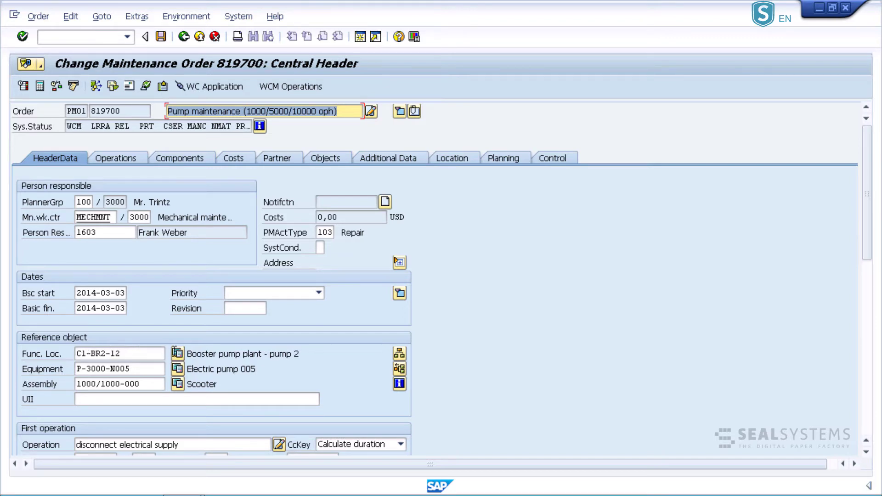
pyautogui.click(177, 354)
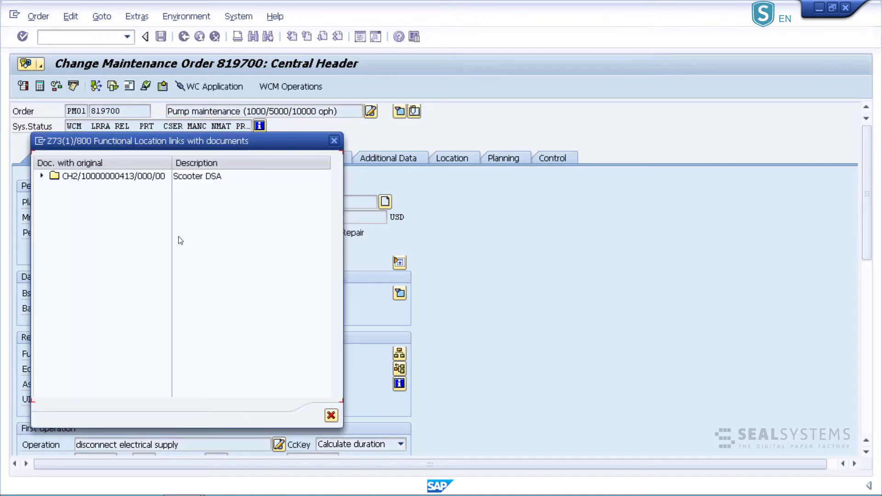
pyautogui.click(335, 141)
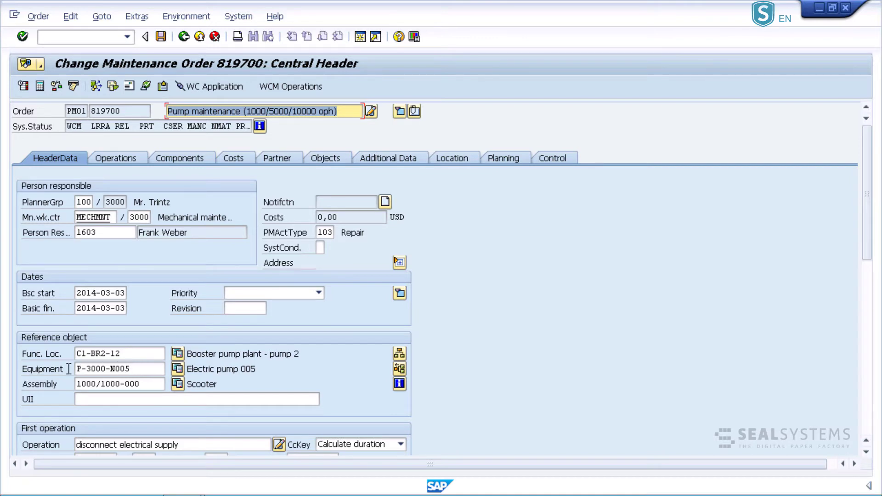
pyautogui.click(178, 368)
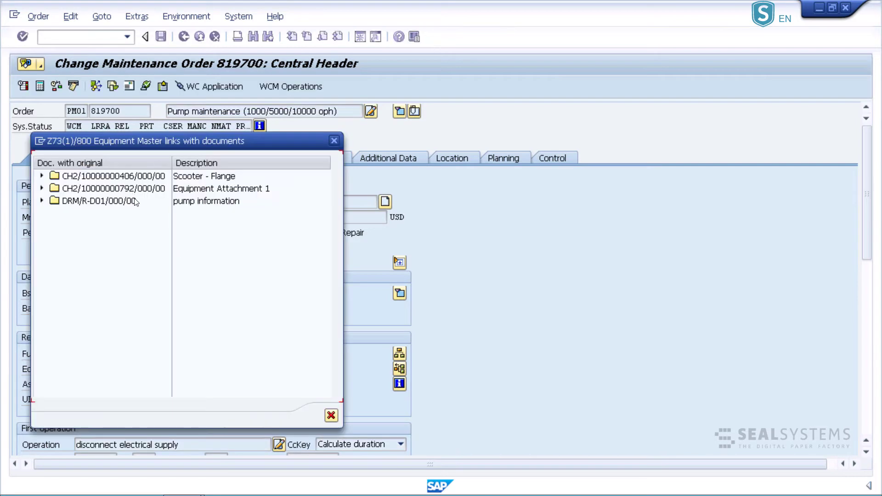
pyautogui.click(334, 140)
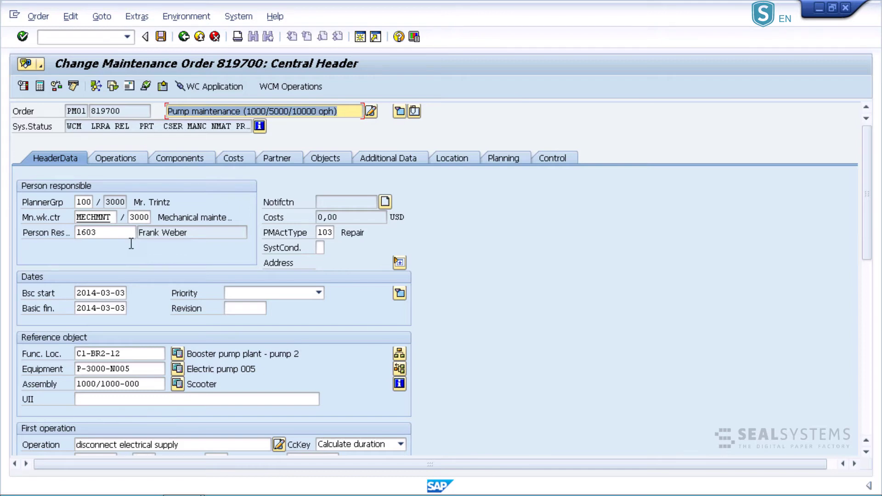
# Step: Start printing the complete order 819700 from the order menu
pyautogui.click(41, 17)
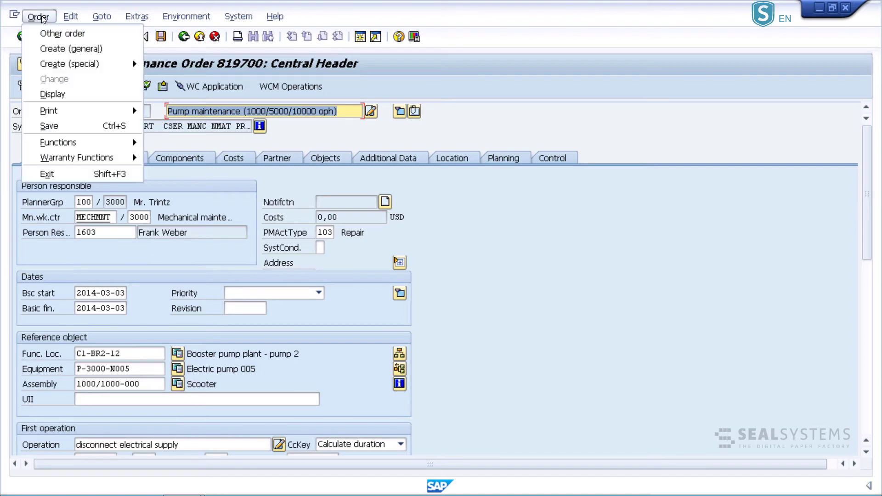
pyautogui.moveTo(71, 109)
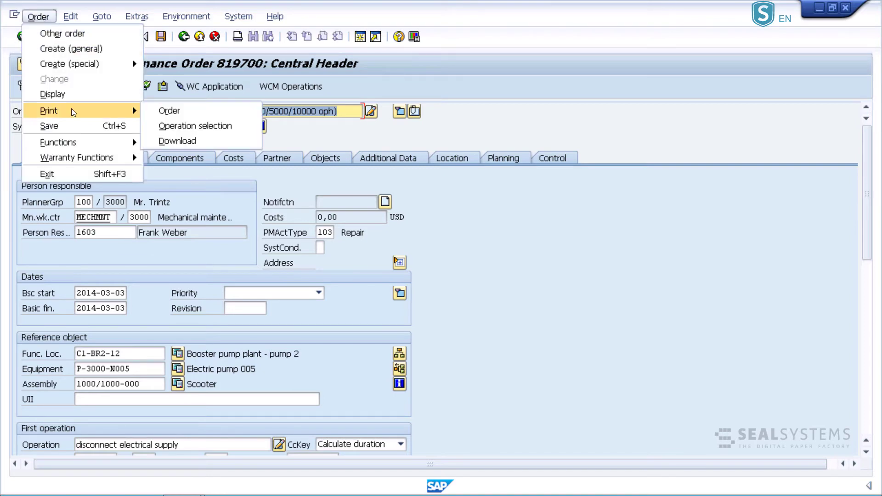
pyautogui.click(195, 108)
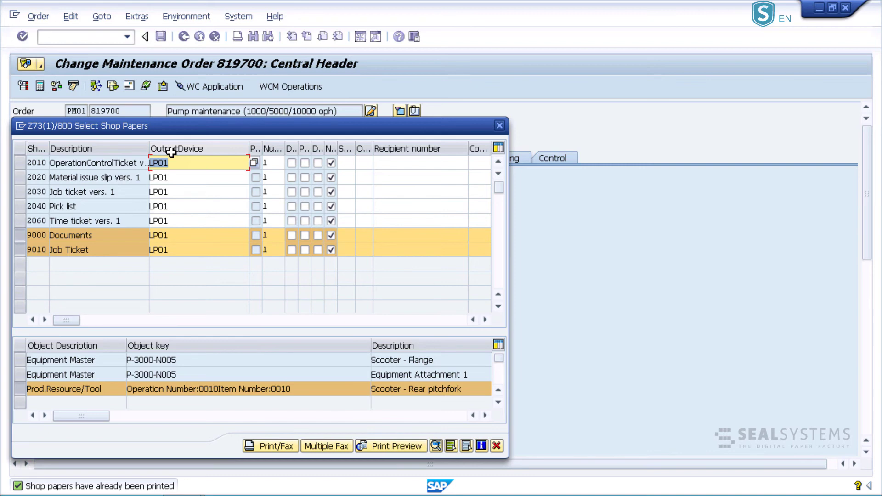
# Step: Leave out Job Ticket and Prod.Resource/Tool, include OperationControlTicket, and print to create output job 4462
pyautogui.keyDown('ctrl'); pyautogui.click(26, 247); pyautogui.keyUp('ctrl')
pyautogui.keyDown('ctrl'); pyautogui.click(20, 163); pyautogui.keyUp('ctrl')
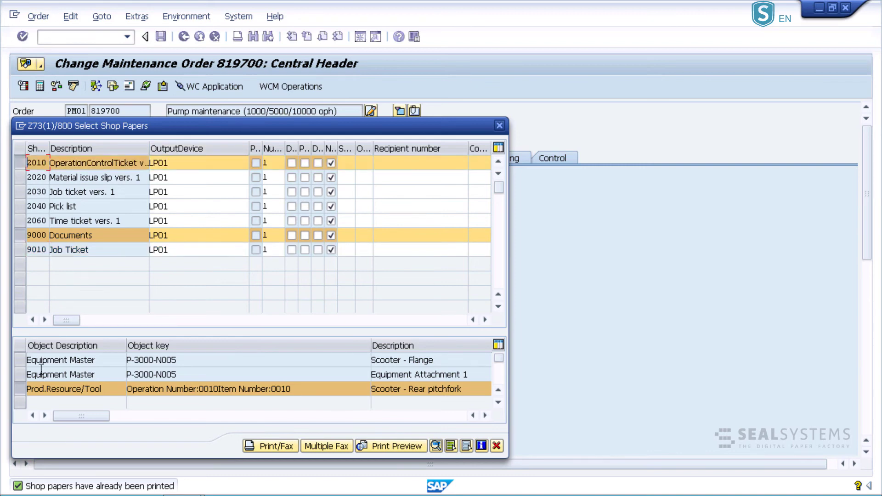
pyautogui.keyDown('ctrl'); pyautogui.click(31, 389); pyautogui.keyUp('ctrl')
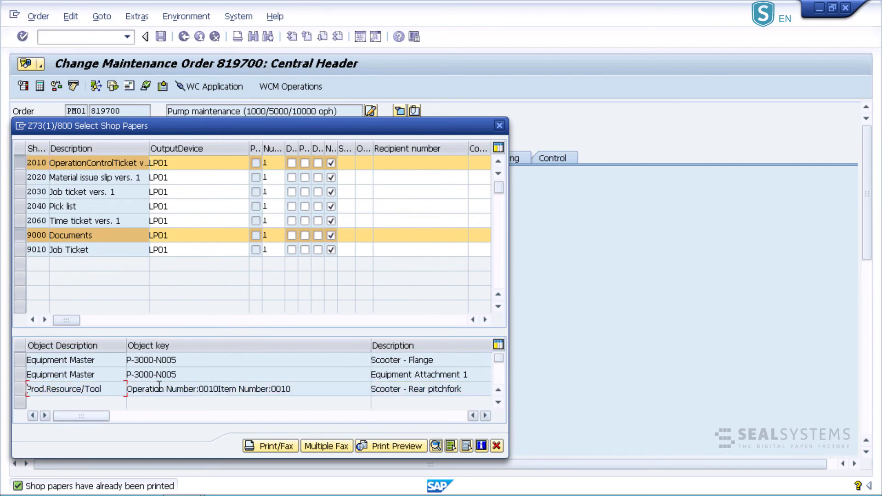
pyautogui.click(277, 446)
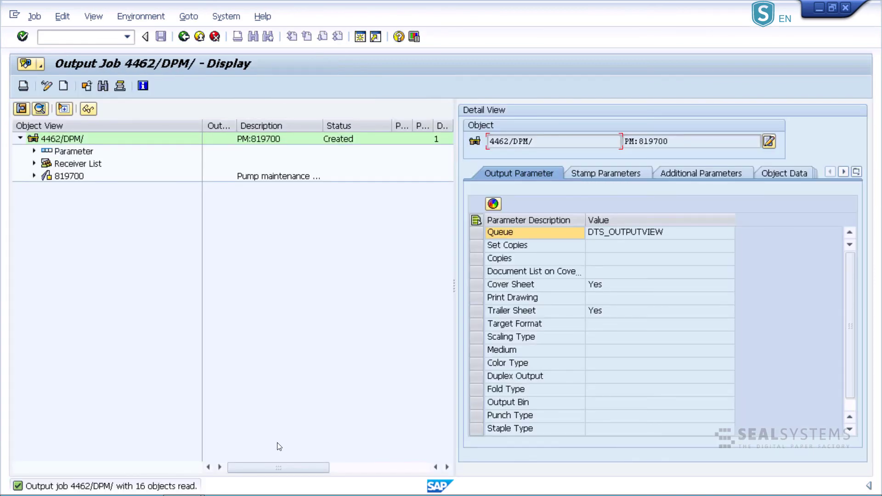
# Step: Expand the attachment and resource-tool nodes of job 4462, including equipment P-3000-N005, and send it to output
pyautogui.click(34, 176)
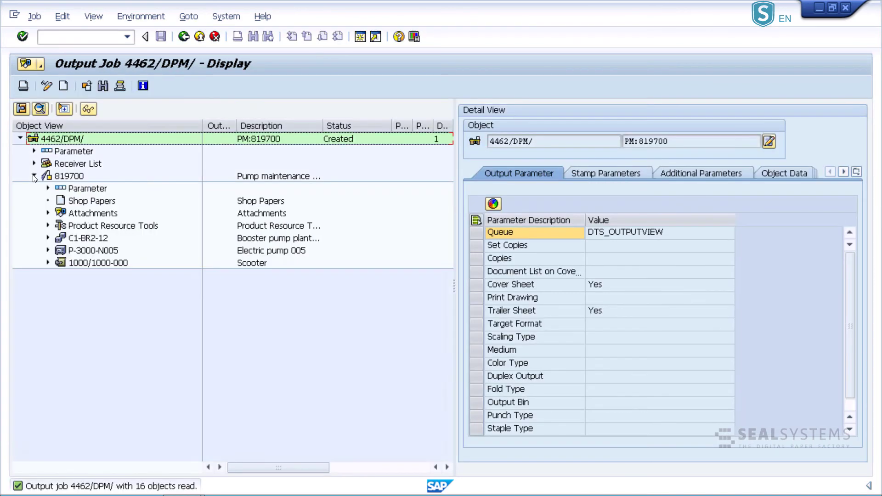
pyautogui.click(47, 213)
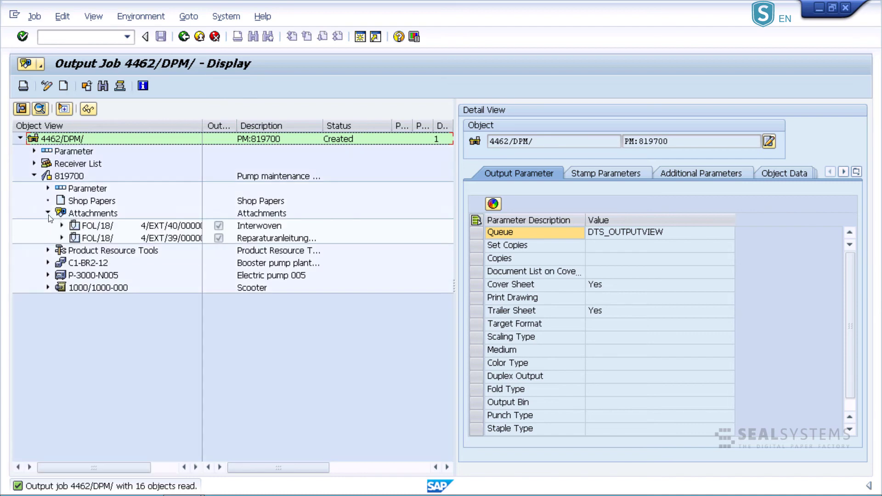
pyautogui.click(47, 250)
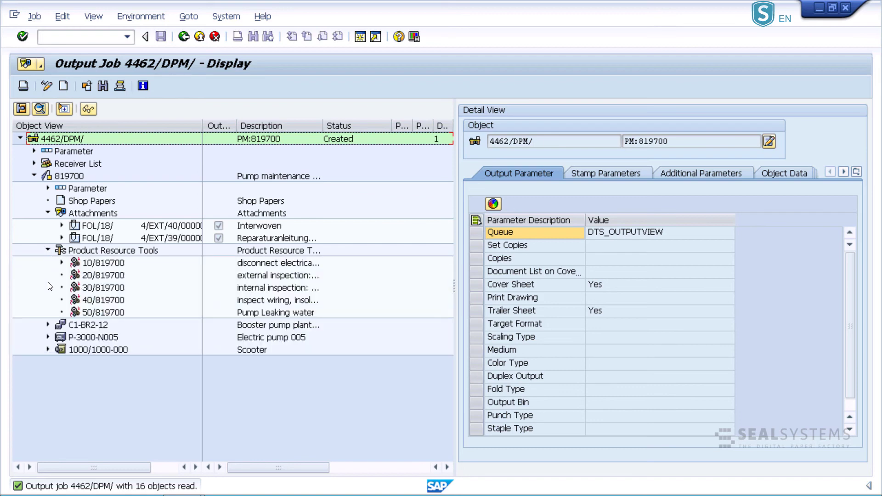
pyautogui.click(62, 264)
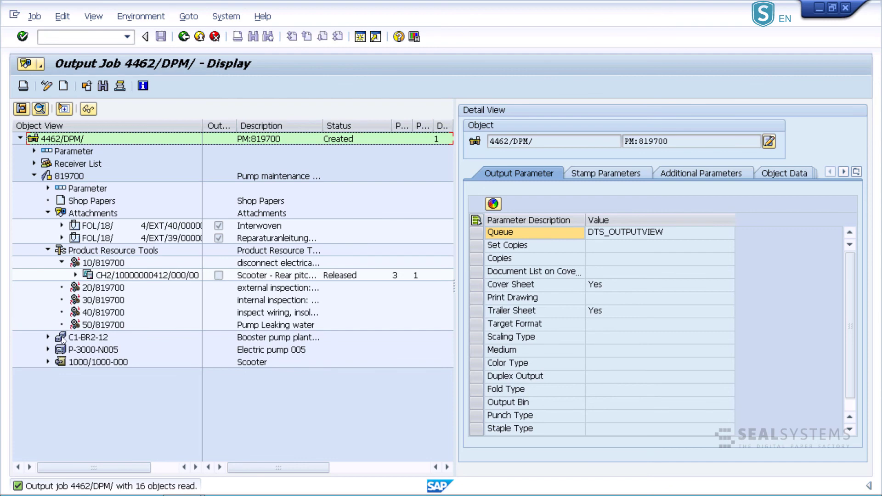
pyautogui.click(48, 337)
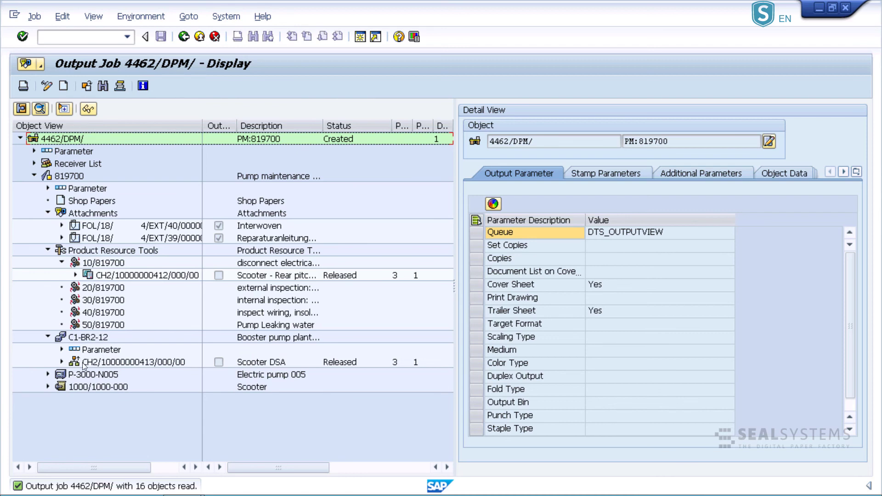
pyautogui.click(48, 374)
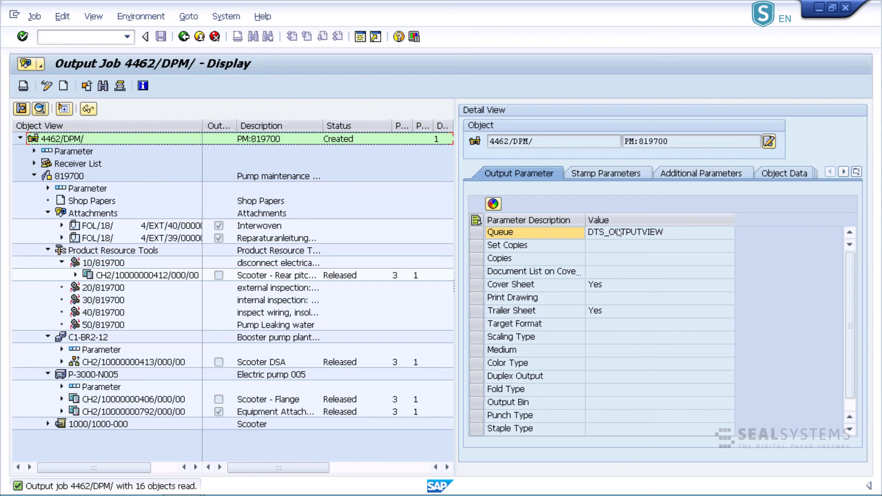
pyautogui.click(23, 86)
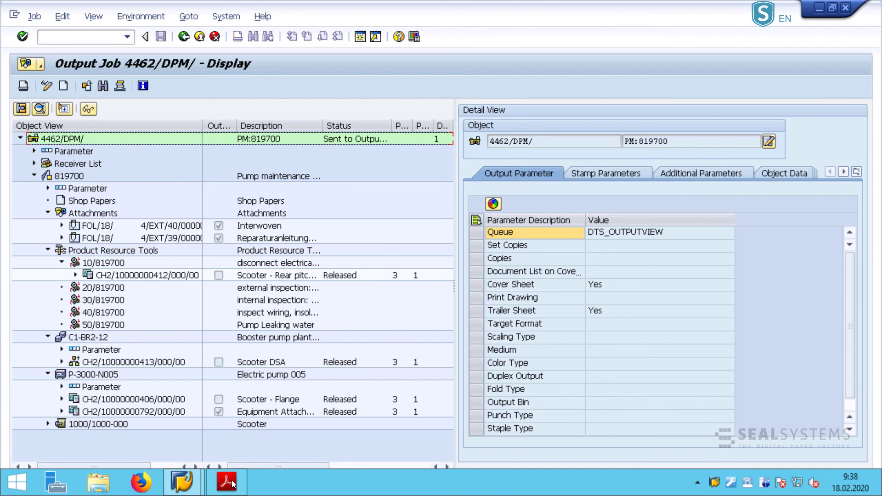
# Step: Show job 4462's output PDF in Acrobat Reader, zoomed out to 75%
pyautogui.click(229, 485)
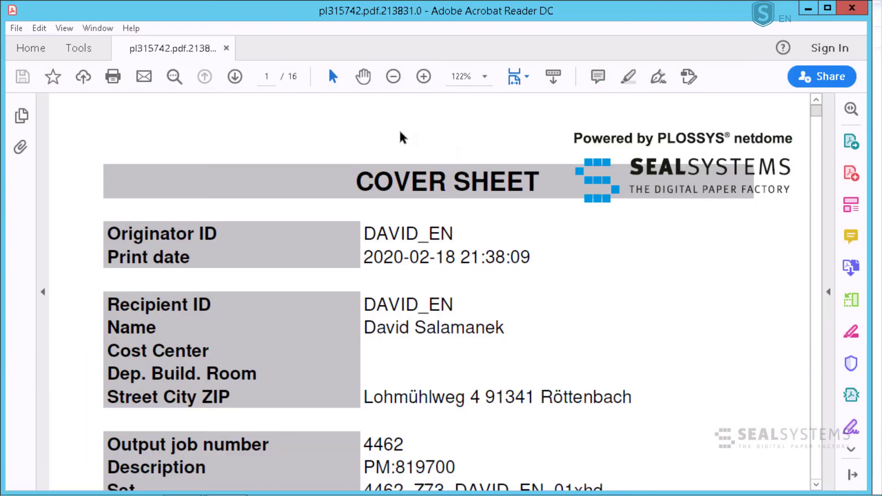
pyautogui.click(392, 78)
pyautogui.click(392, 77)
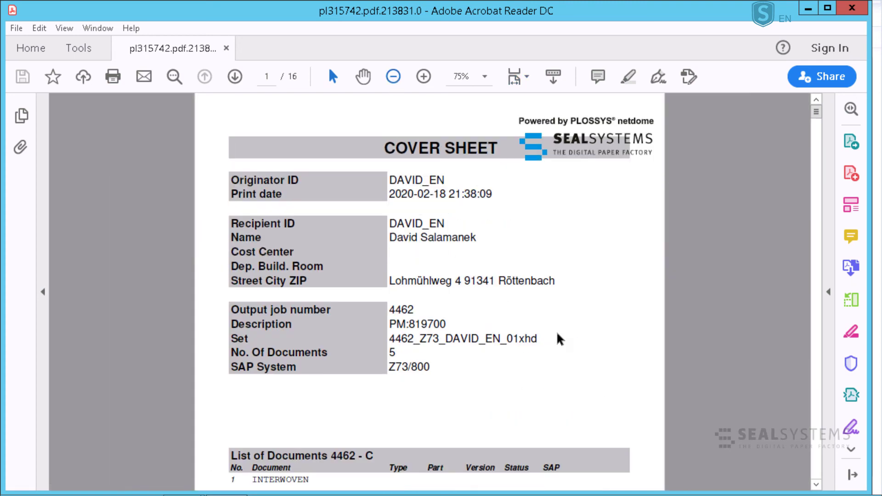
# Step: Scroll through pages 1–4: the cover sheet listing 5 documents, then the first papers and attachments
pyautogui.scroll(-3, 532, 375)
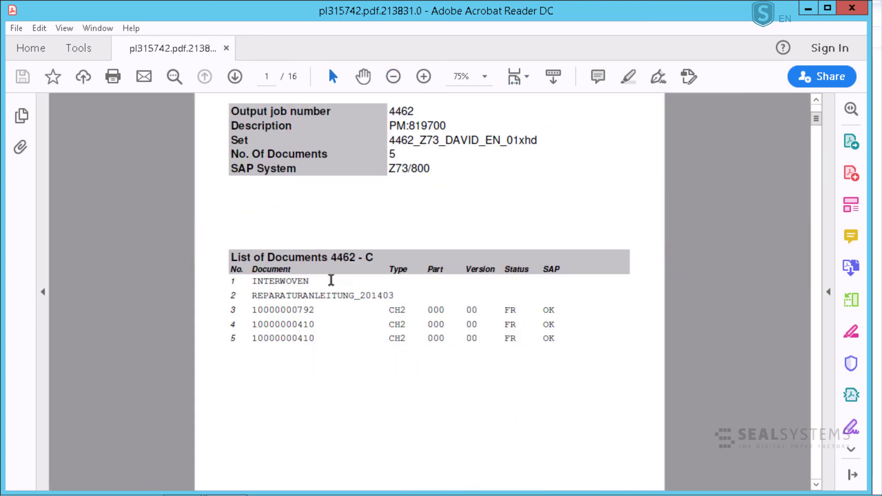
pyautogui.scroll(-3, 555, 415)
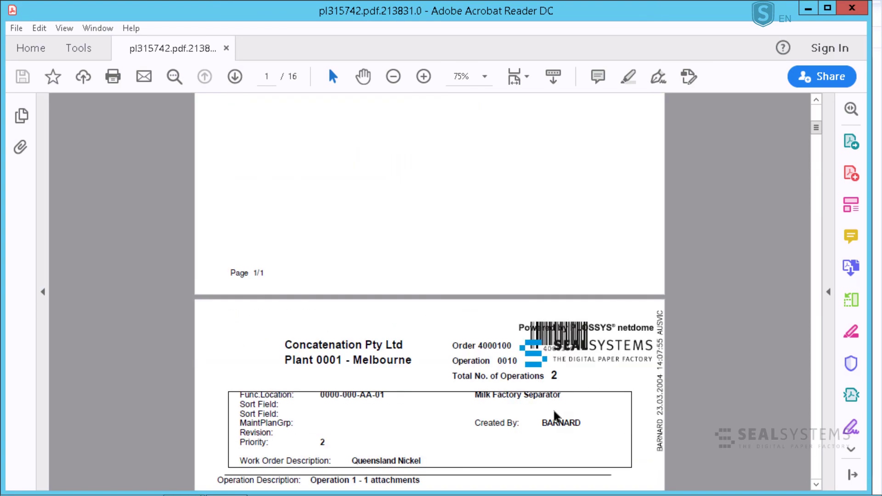
pyautogui.scroll(-3, 553, 412)
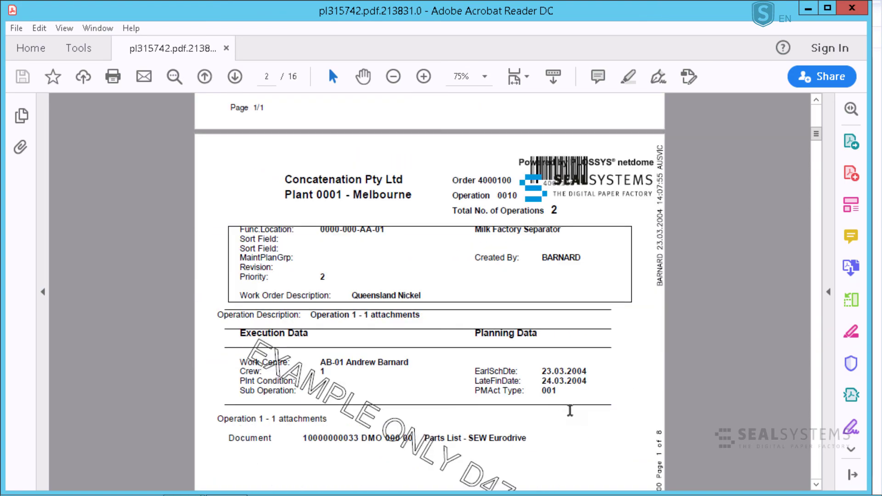
pyautogui.scroll(-4, 570, 413)
pyautogui.scroll(-10, 572, 416)
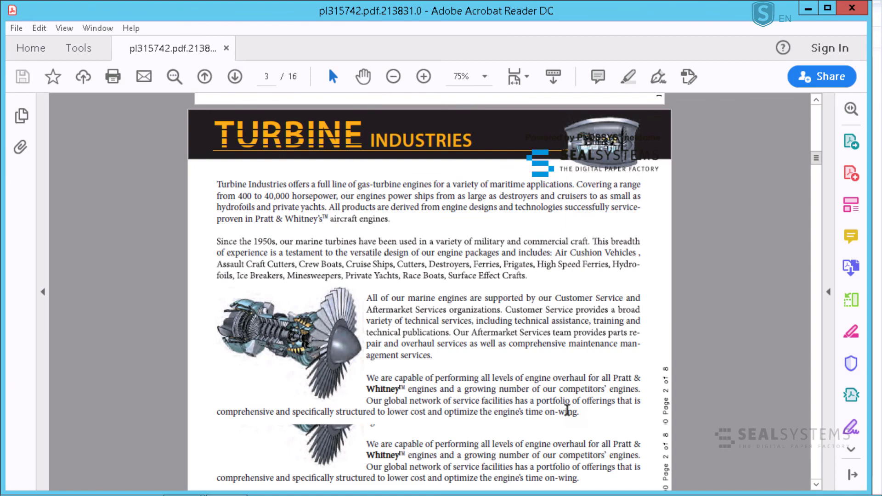
pyautogui.scroll(-10, 565, 418)
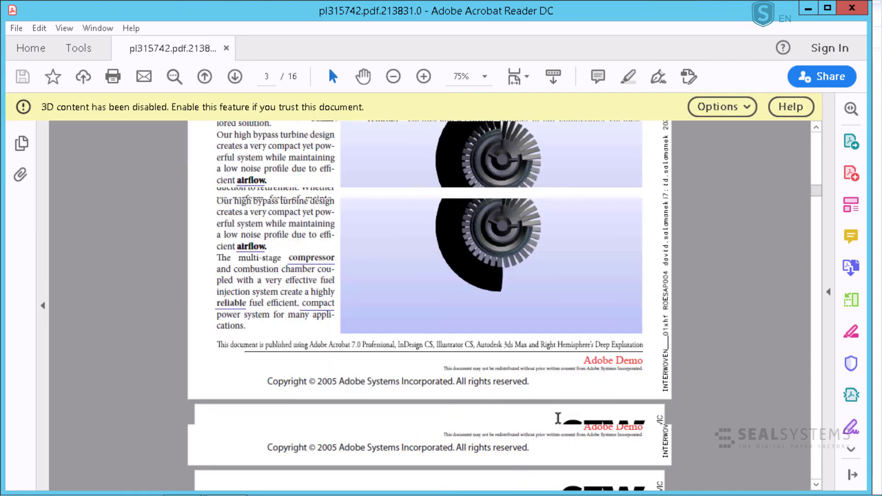
pyautogui.scroll(-3, 556, 417)
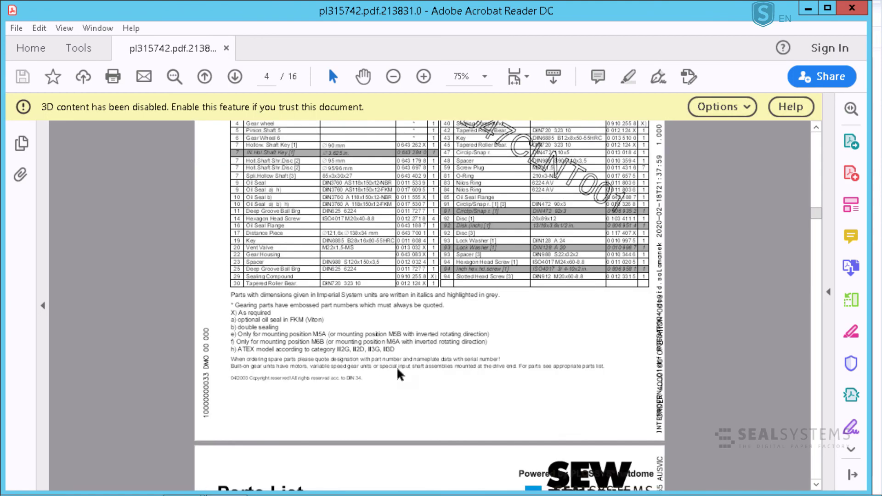